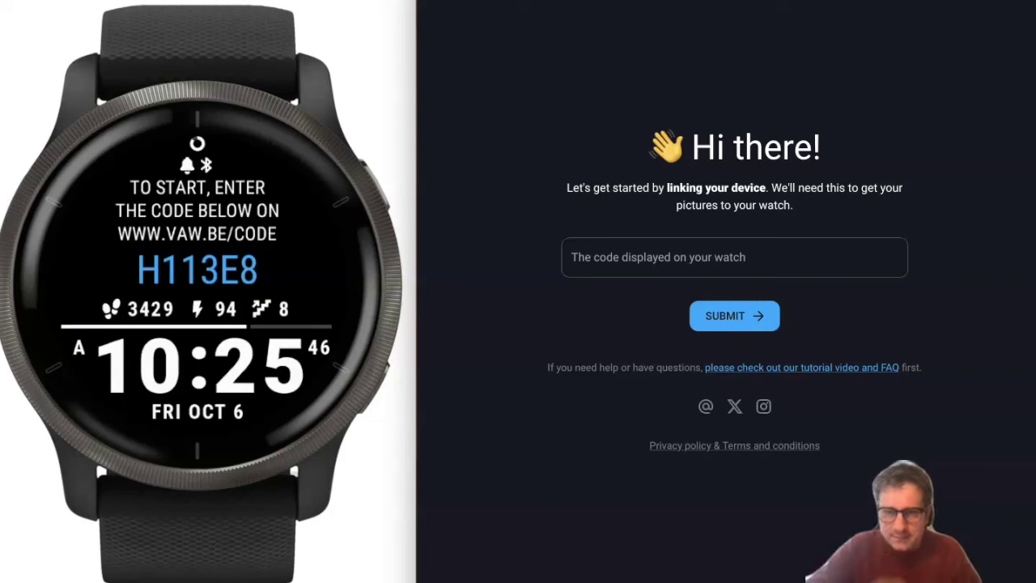
Link the watch with code H113E8 and begin uploading the first photo.
left_click(678, 259)
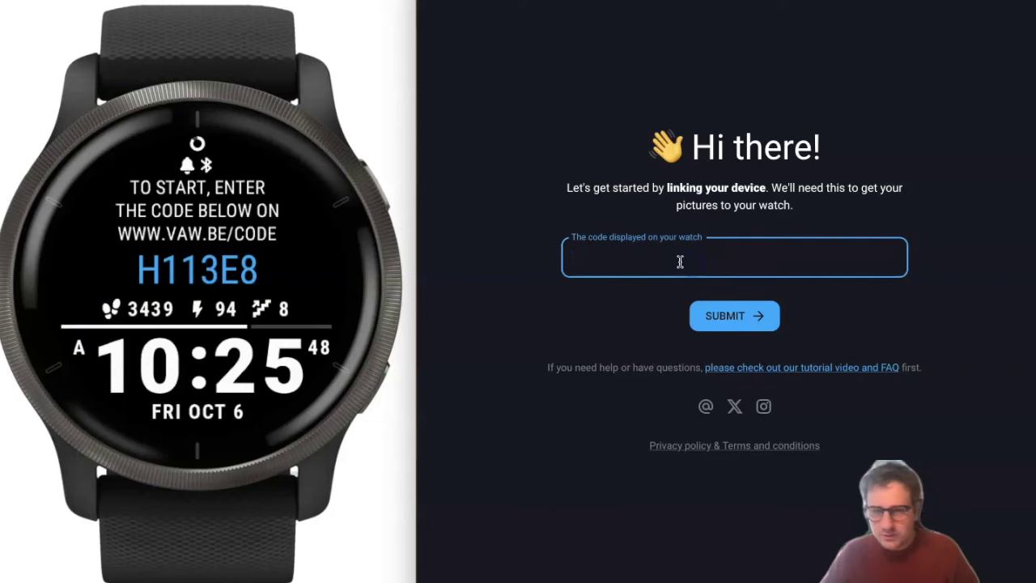
type("H113E8")
key("Return")
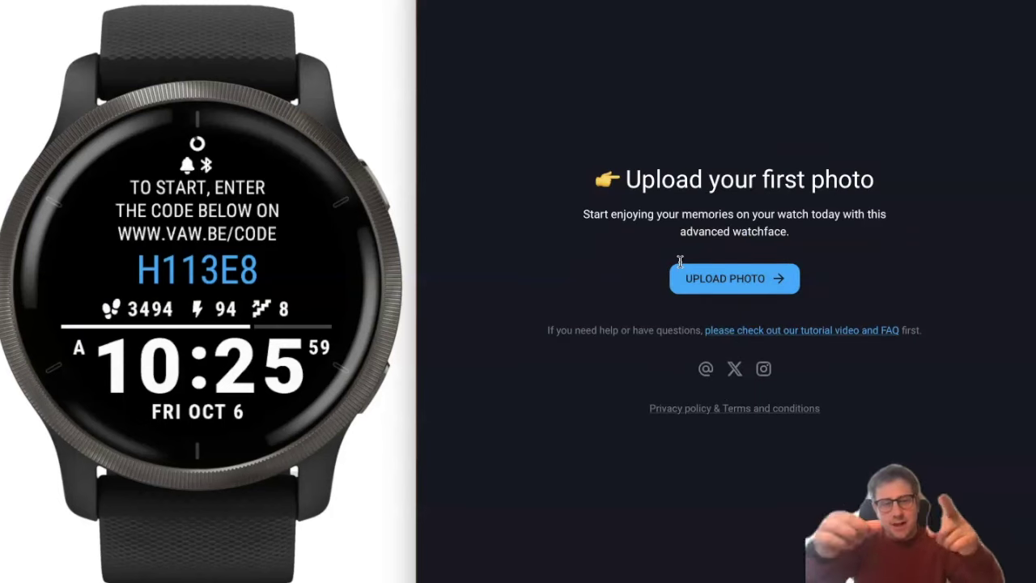
left_click(751, 288)
Choose beach.png from the Desktop and upload it.
left_click(752, 230)
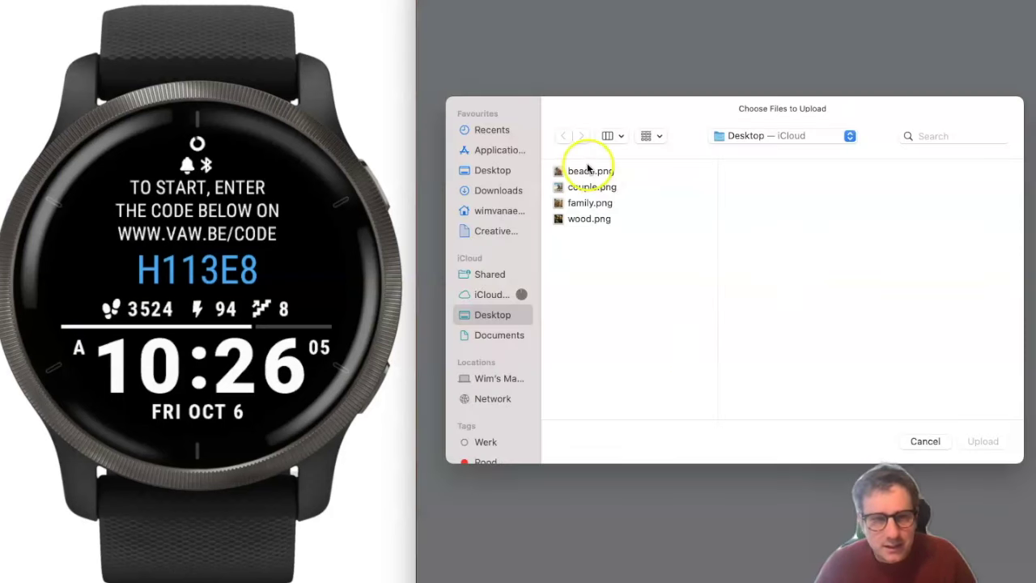
left_click(589, 171)
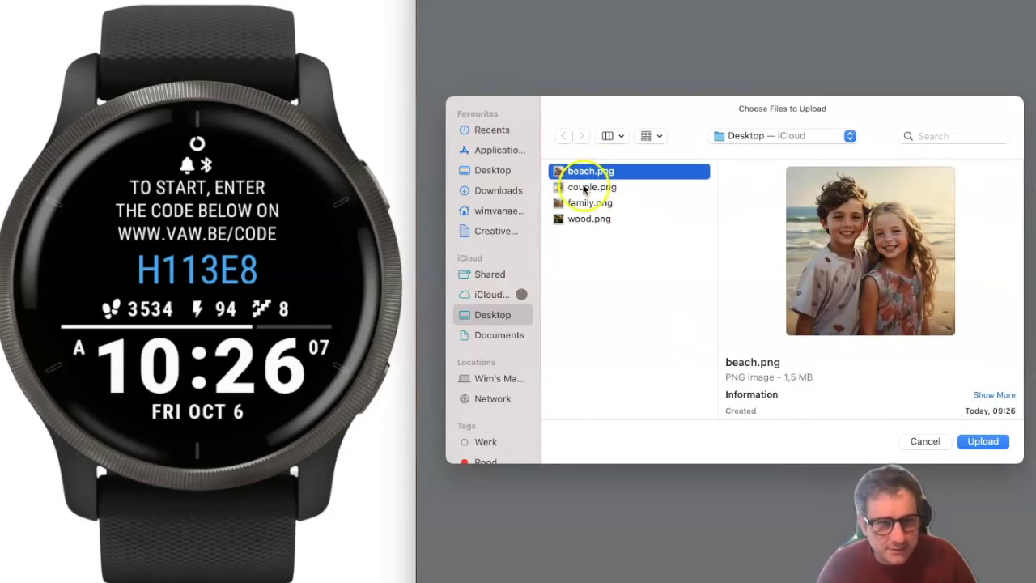
left_click(982, 437)
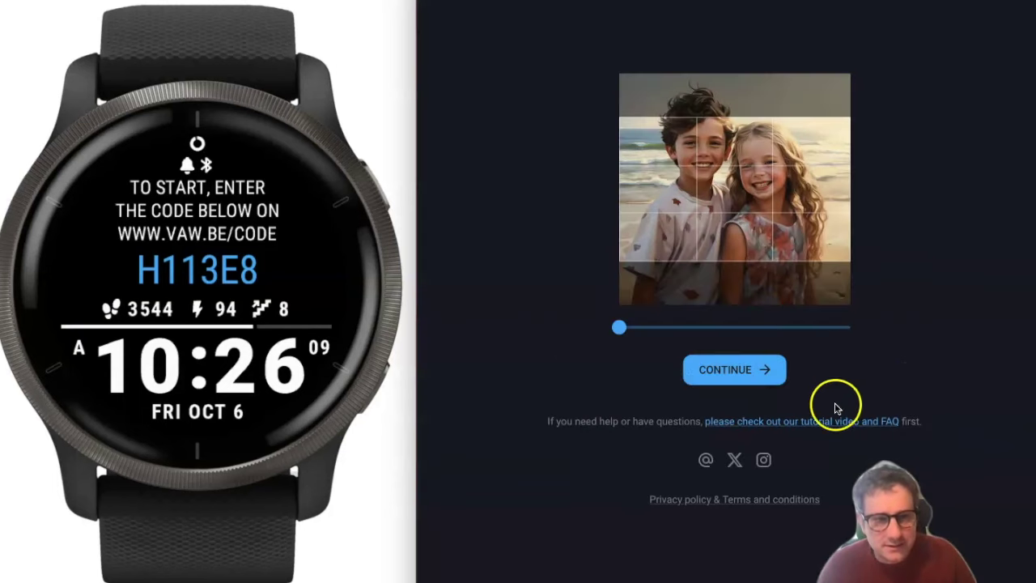
Zoom and drag the crop onto the two children, confirm it, and dismiss the notice.
mouse_move(782, 215)
left_mouse_down()
mouse_move(770, 225)
mouse_move(761, 203)
mouse_move(779, 202)
mouse_move(769, 208)
left_mouse_up()
scroll(770, 225, "up", 2)
left_click(745, 368)
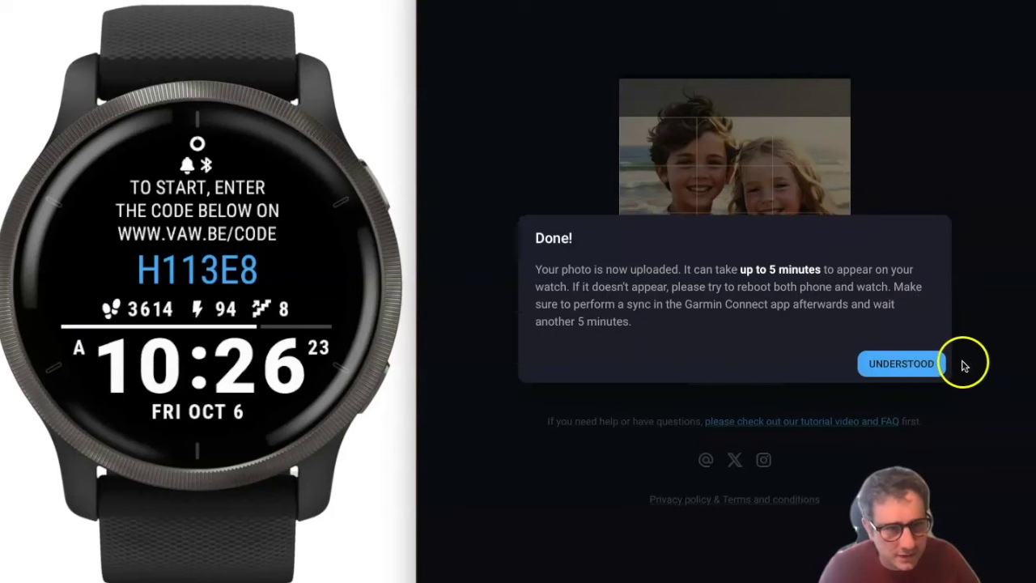
left_click(909, 364)
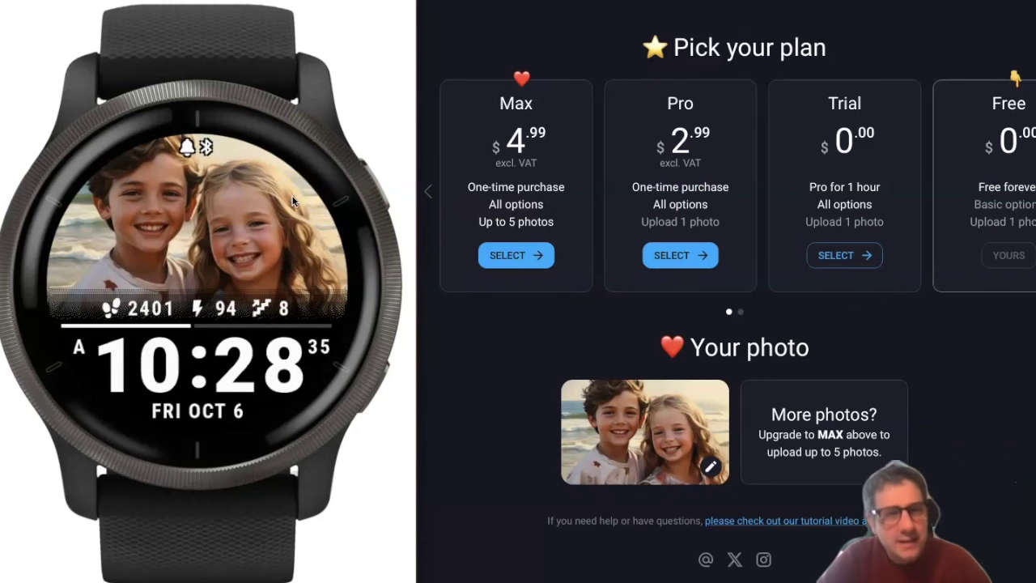
Start the free one-hour Pro trial and long-press the watch photo to enter syncing mode.
left_click(841, 256)
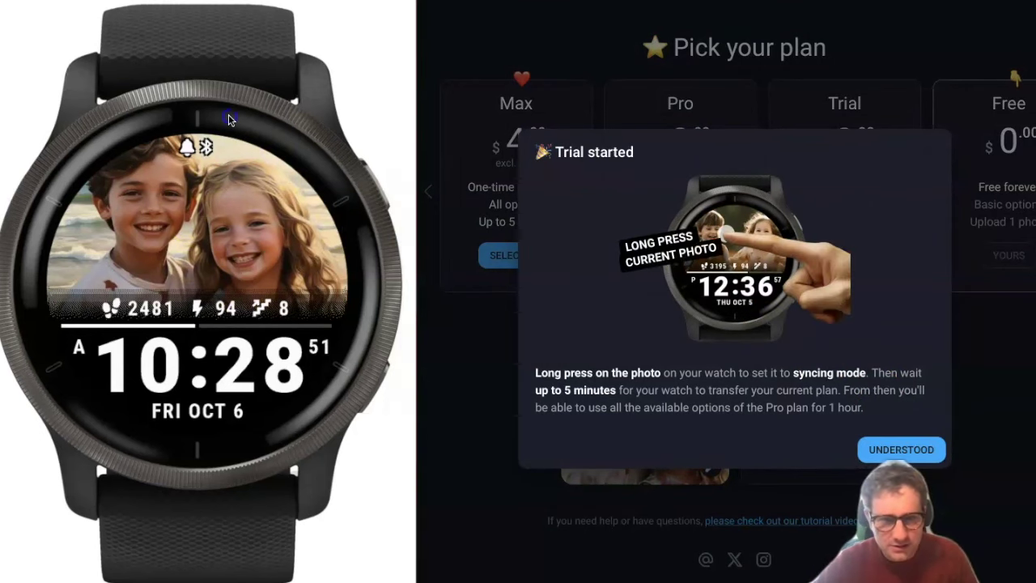
left_click(198, 206)
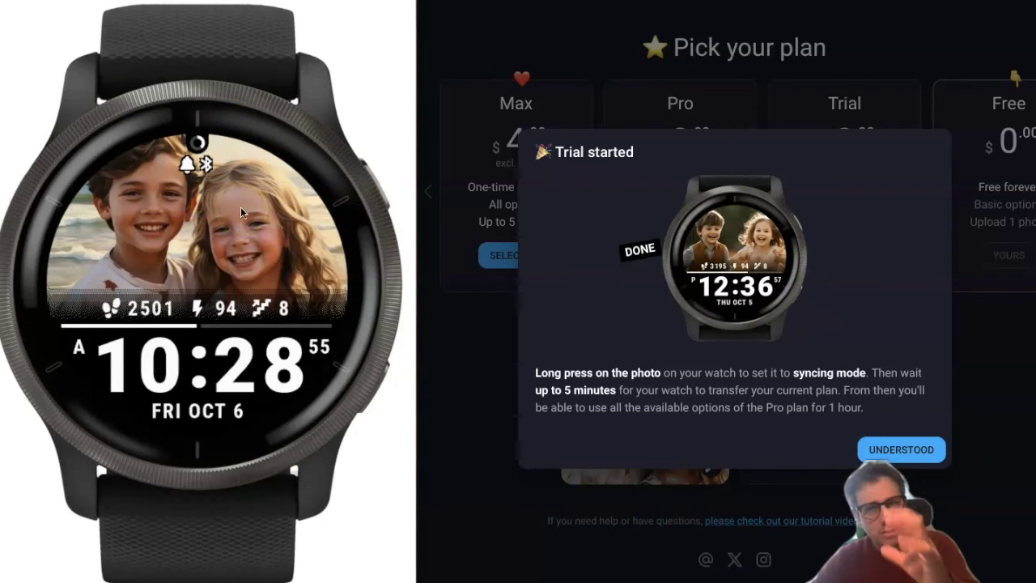
left_click(136, 166)
left_click(199, 144)
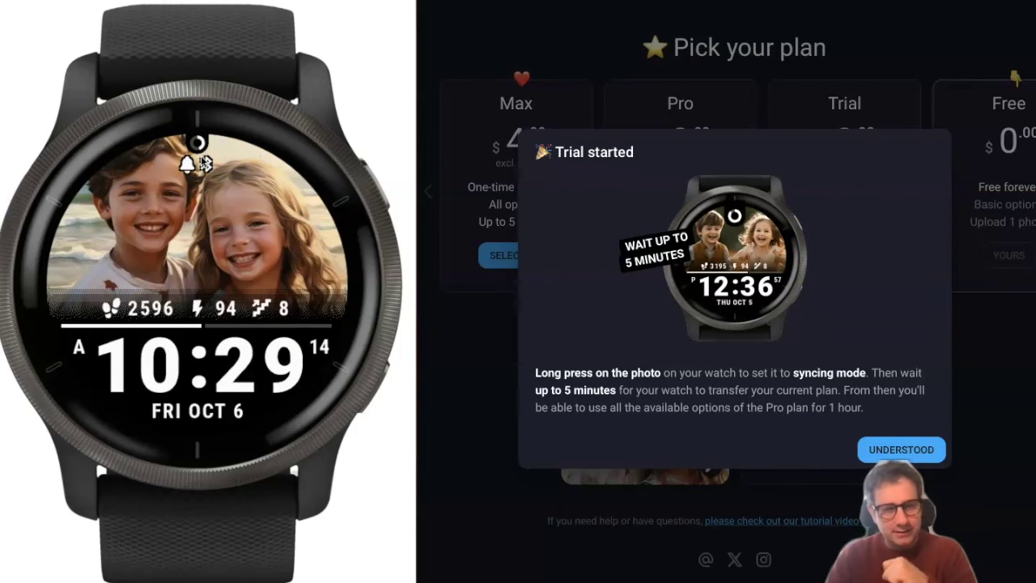
left_click(581, 509)
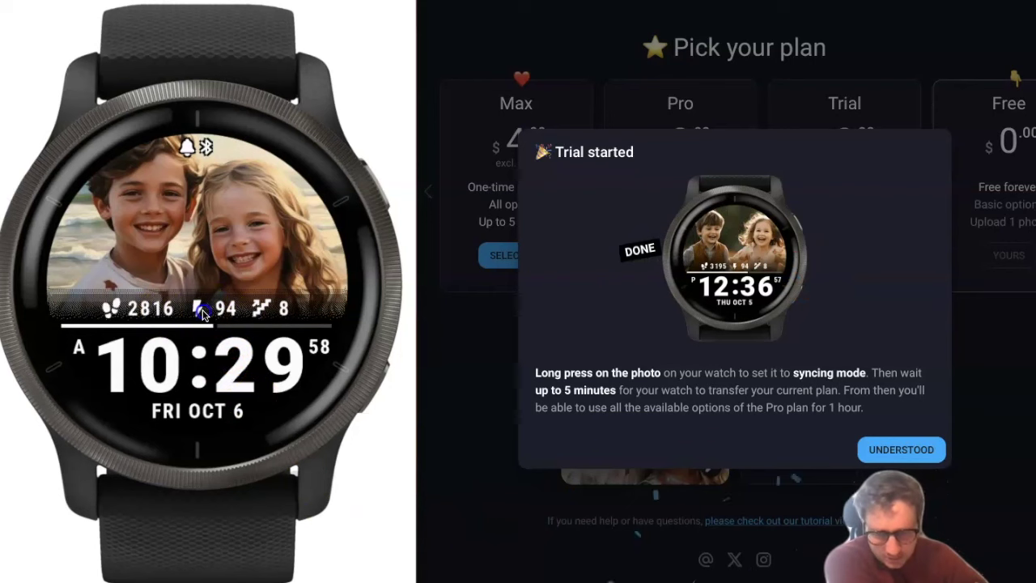
Cycle the watch data row through heart rate, battery, calories, distance and weather, then close the trial notice.
left_click(114, 314)
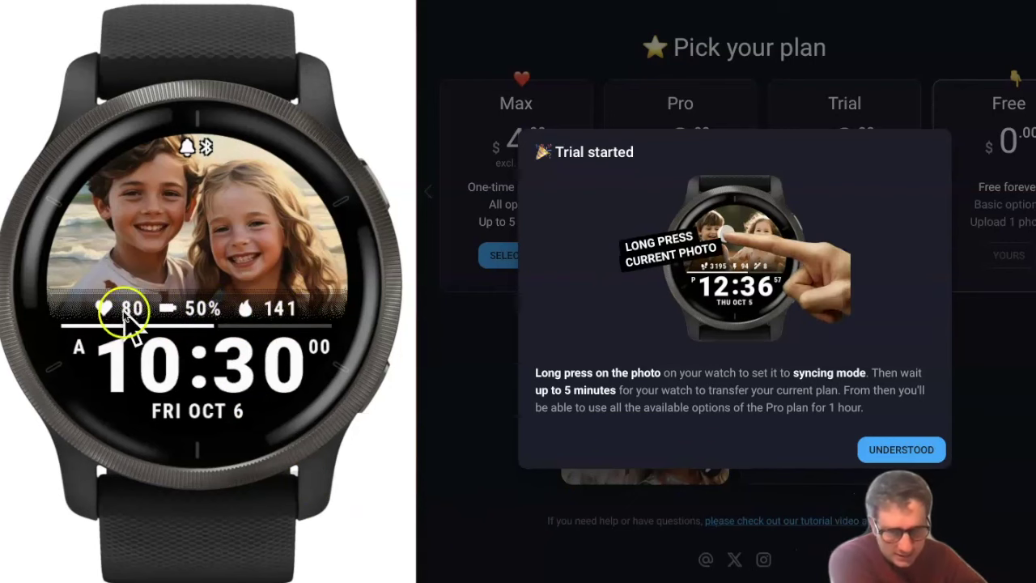
left_click(202, 318)
mouse_move(190, 322)
left_mouse_down()
mouse_move(234, 322)
mouse_move(186, 310)
mouse_move(271, 316)
mouse_move(197, 312)
left_mouse_up()
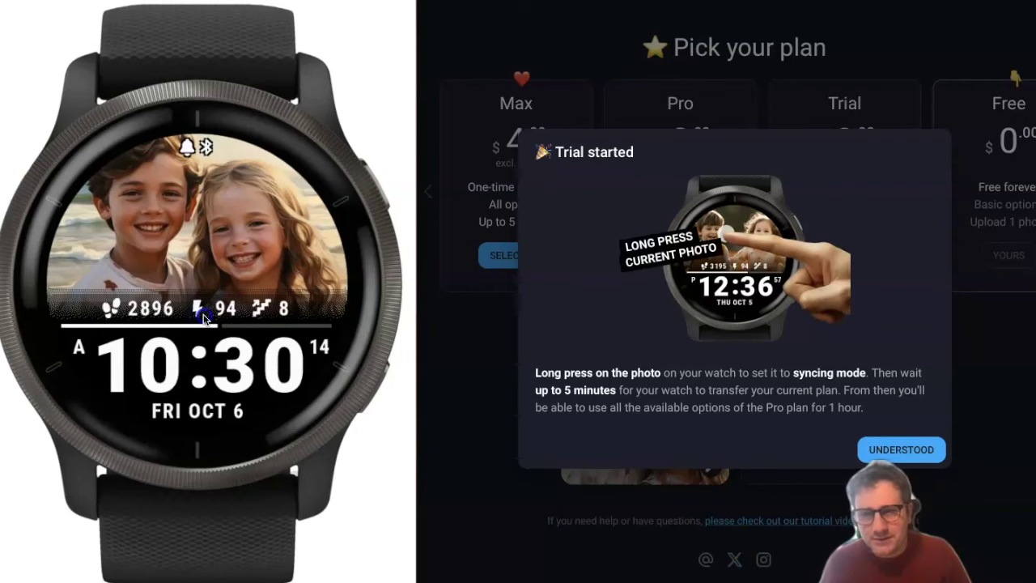
left_click(204, 318)
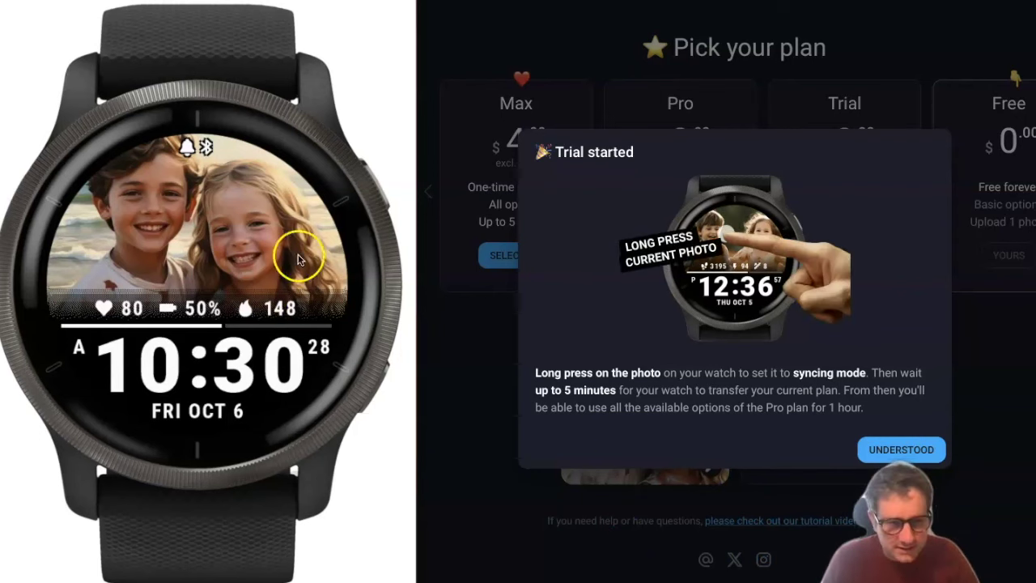
left_click(901, 451)
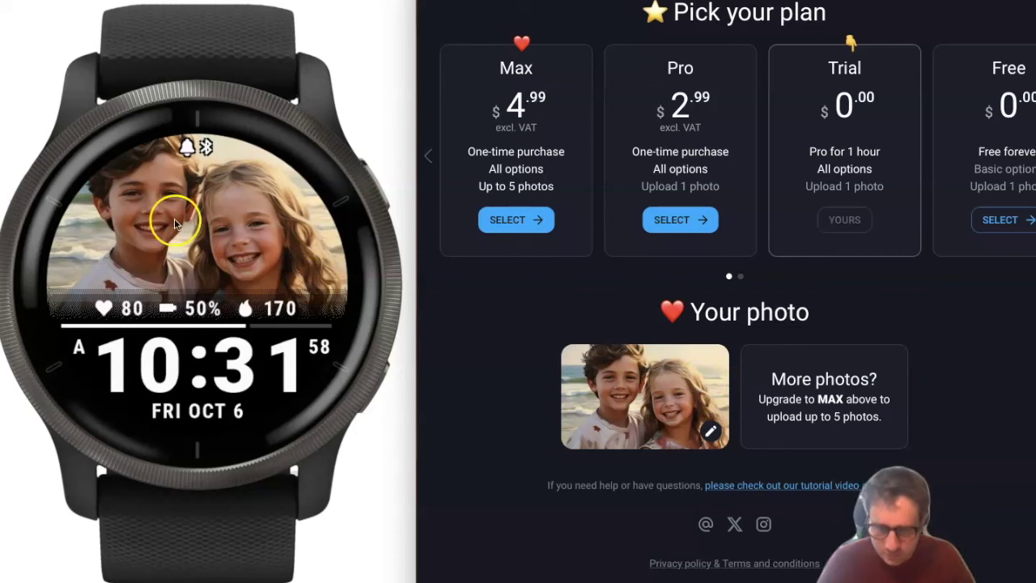
Replace the current photo by choosing family.png and uploading it.
left_click(710, 434)
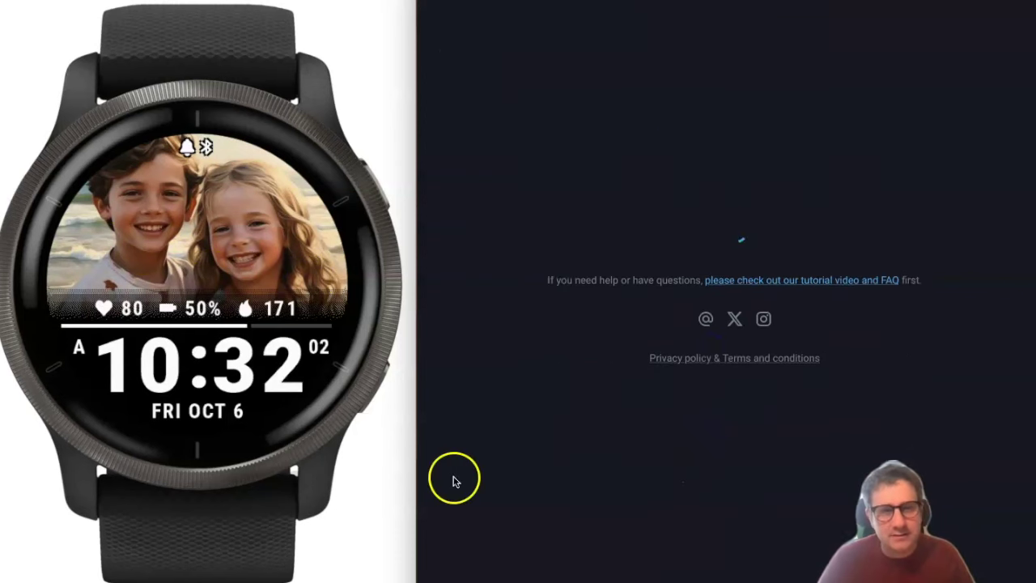
left_click(717, 229)
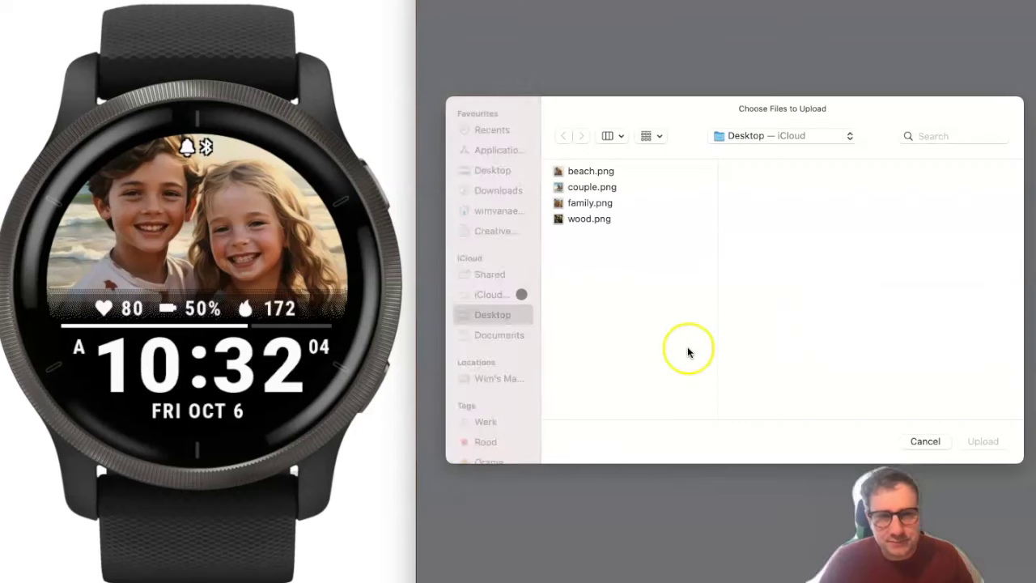
left_click(584, 202)
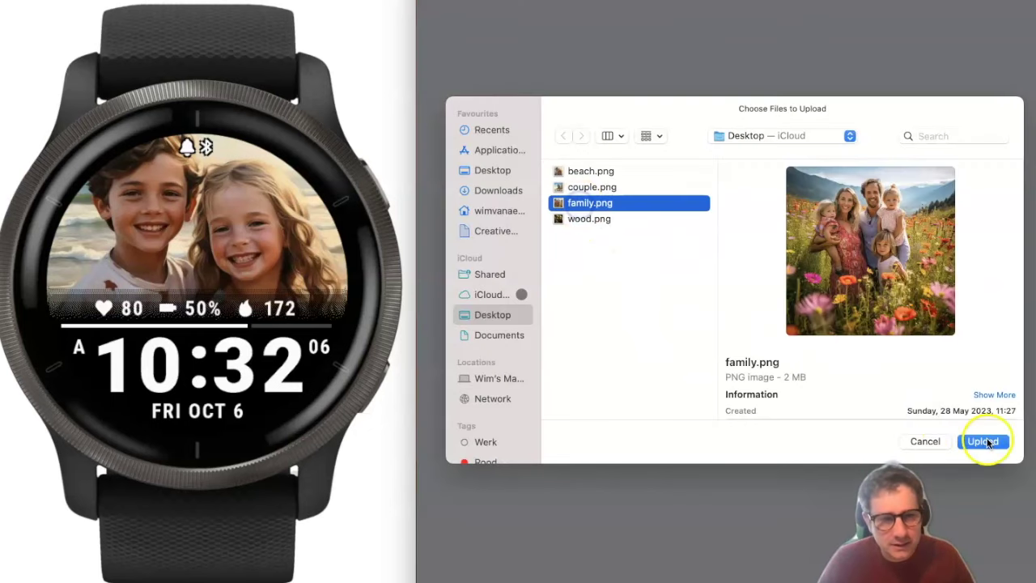
left_click(981, 441)
Zoom in and position the crop around the family, then confirm it.
scroll(732, 194, "up", 5)
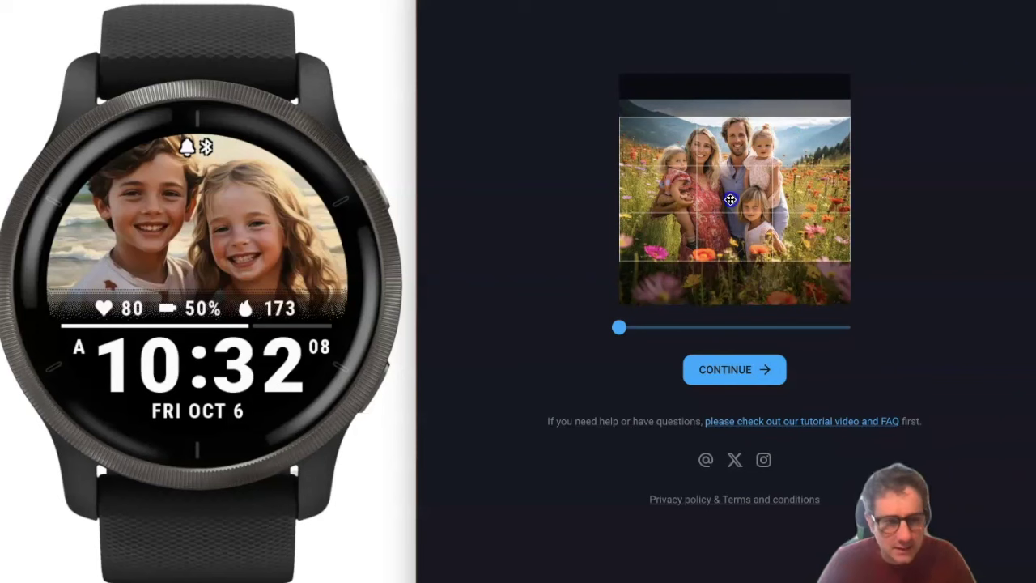
scroll(744, 186, "up", 1)
mouse_move(743, 186)
left_mouse_down()
mouse_move(744, 199)
mouse_move(761, 201)
mouse_move(752, 203)
left_mouse_up()
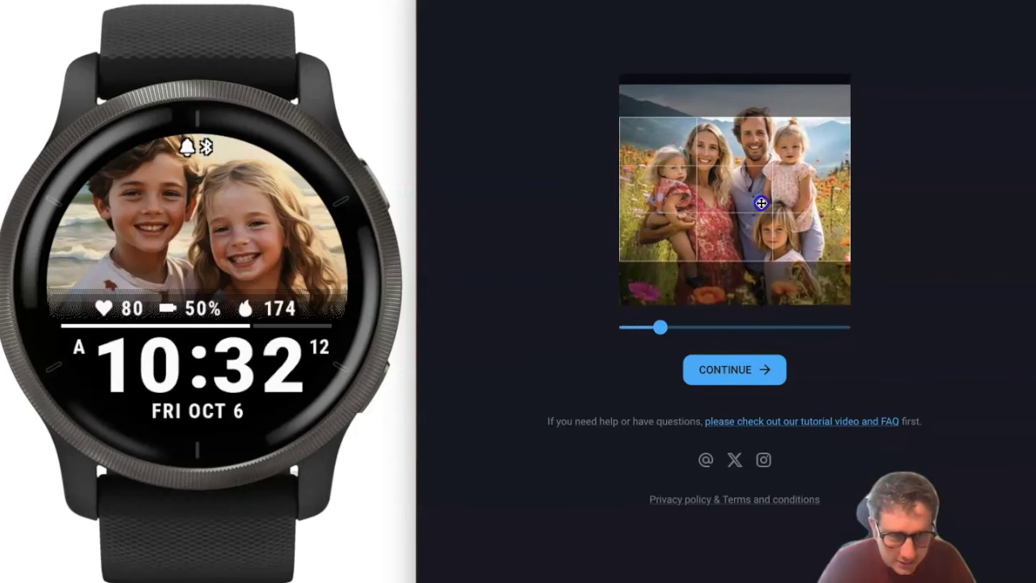
left_click(738, 367)
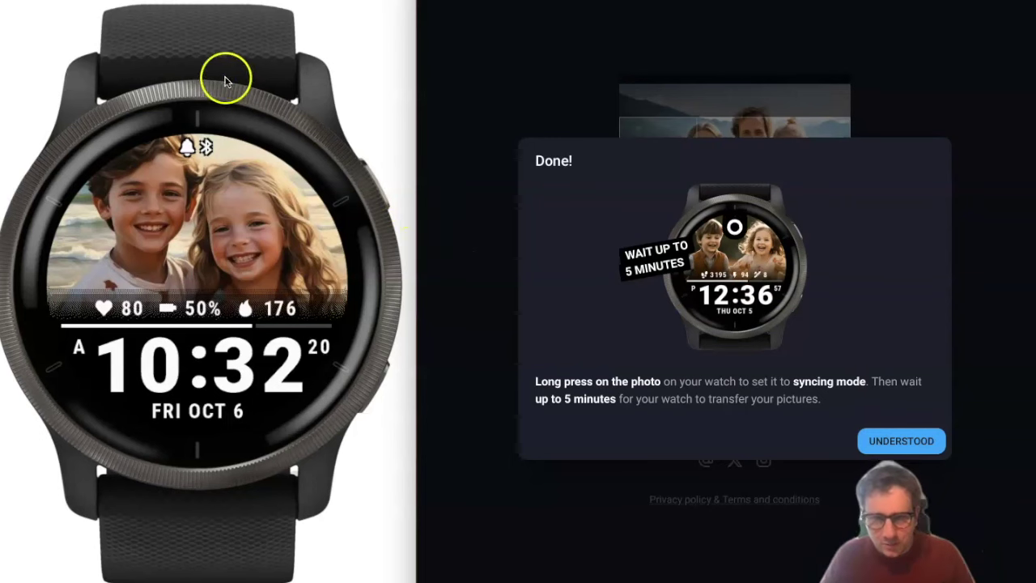
Long-press the watch photo to start syncing, then dismiss the Done dialog's instructions.
left_click(223, 196)
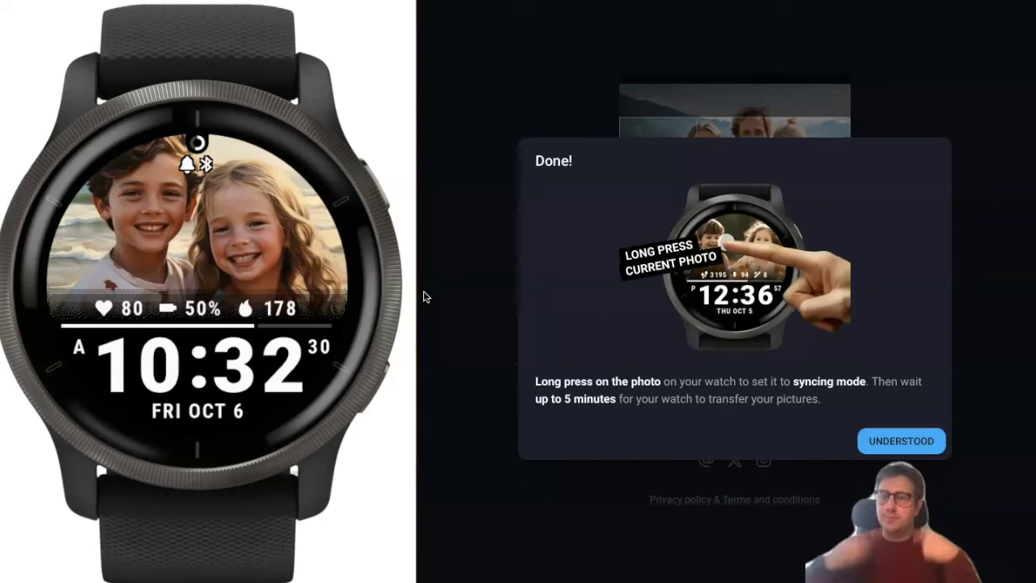
left_click(377, 250)
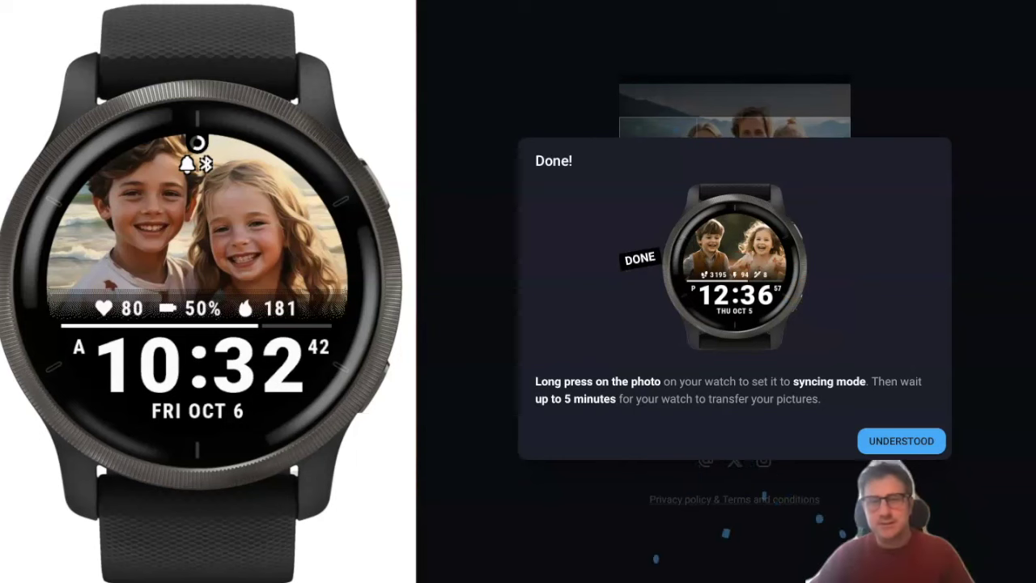
left_click(652, 486)
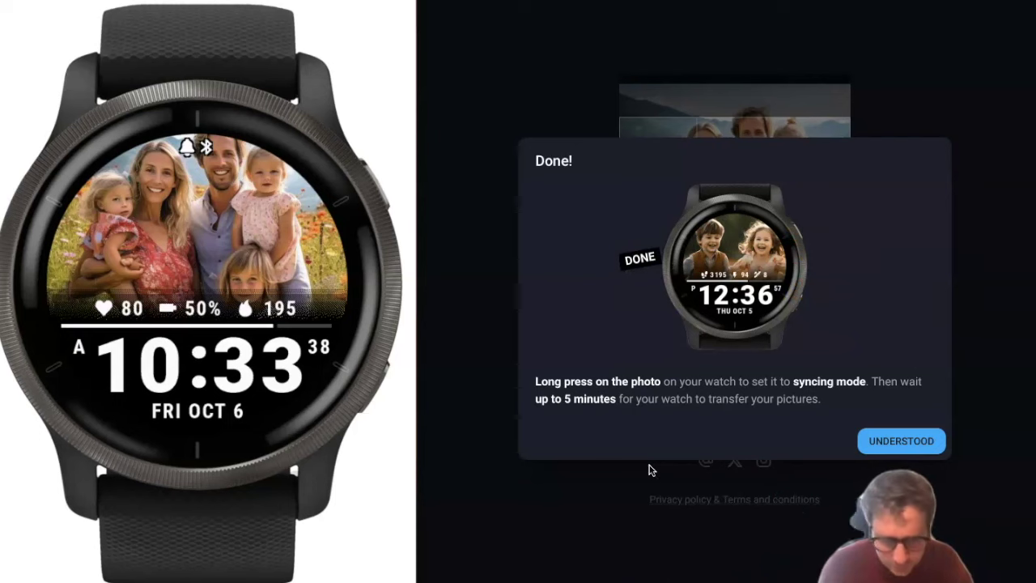
left_click(883, 439)
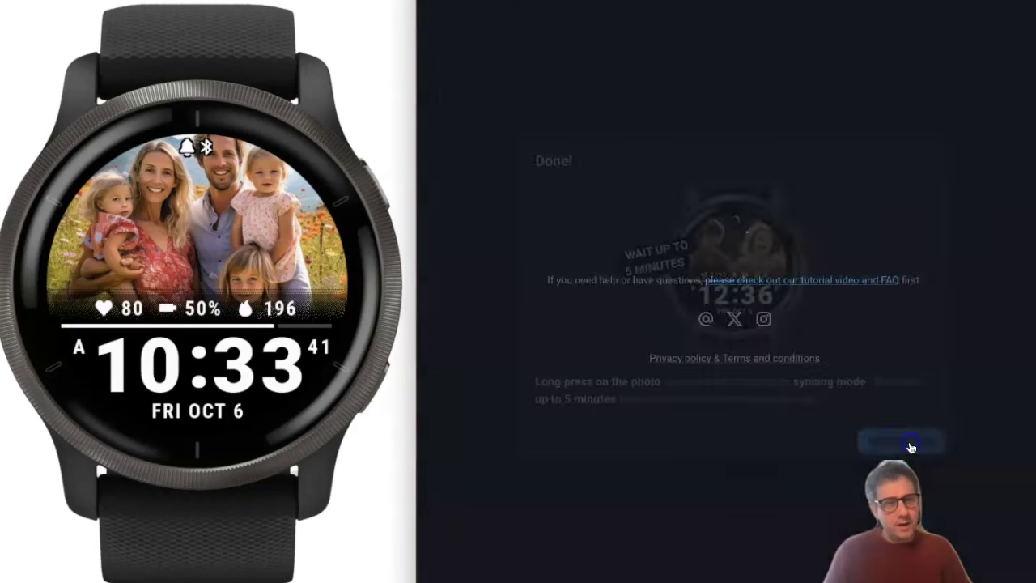
left_click(733, 446)
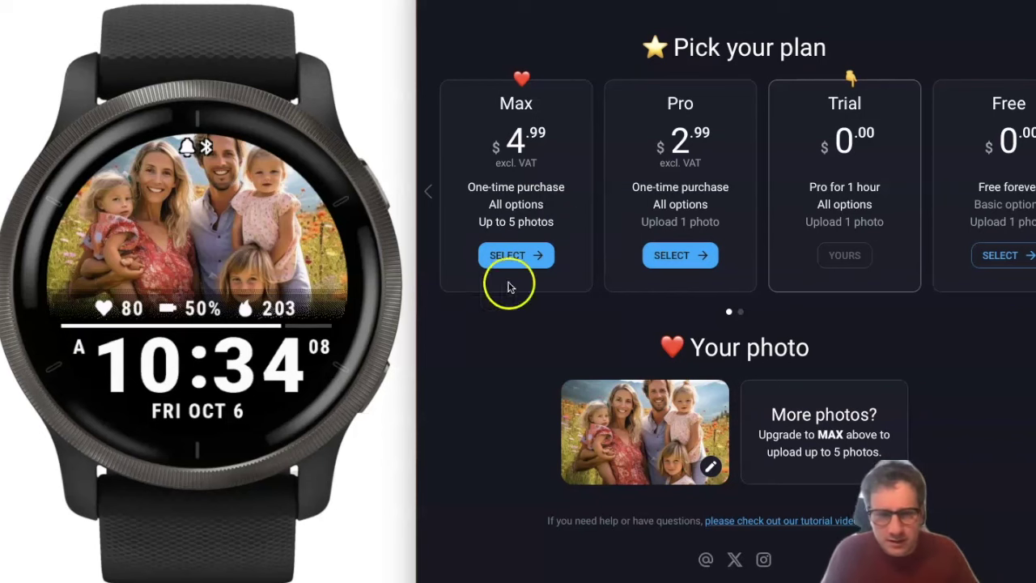
Select the Max plan, put the watch in syncing mode, and go back to the gallery.
left_click(517, 255)
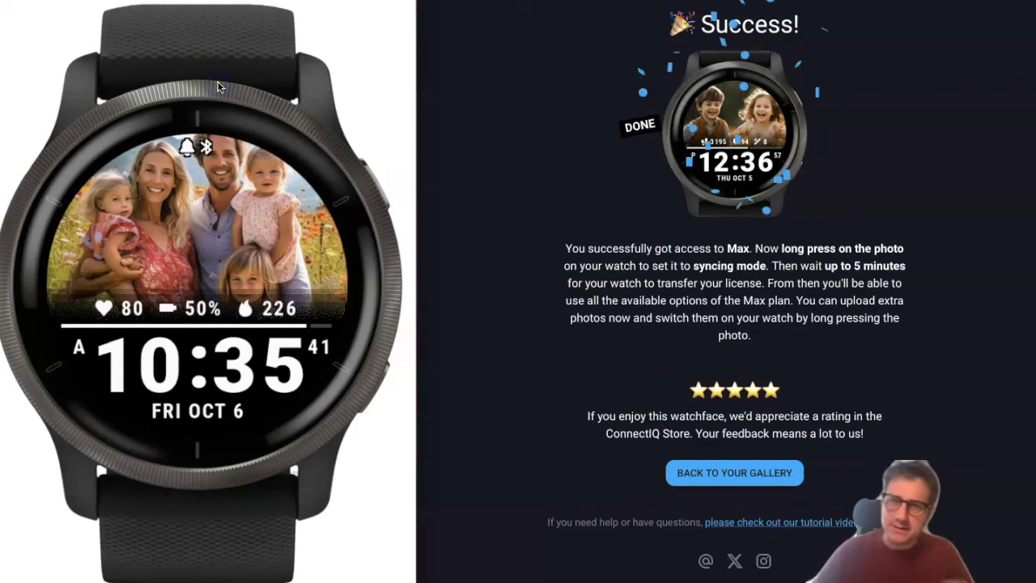
left_click(173, 224)
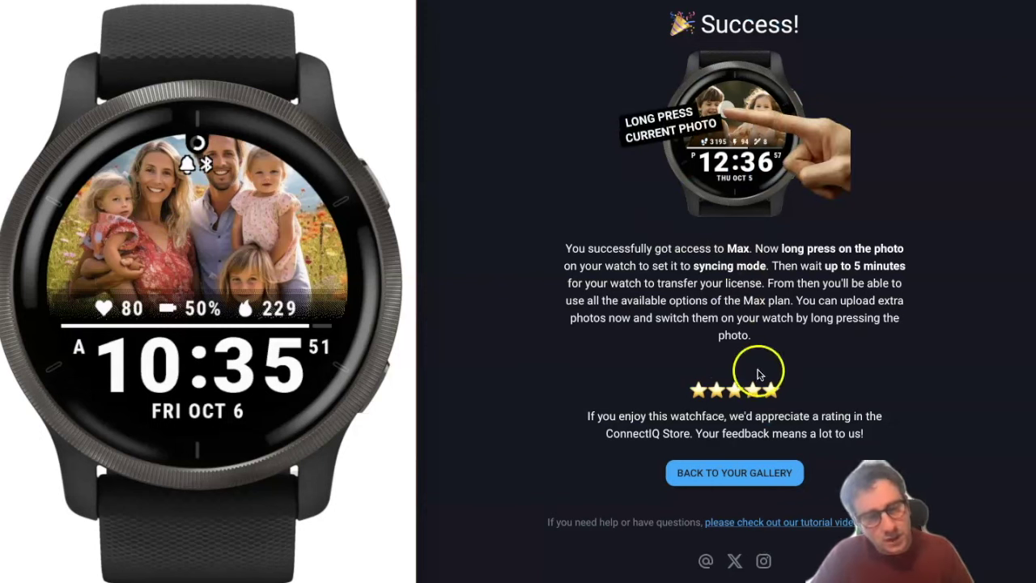
left_click(726, 476)
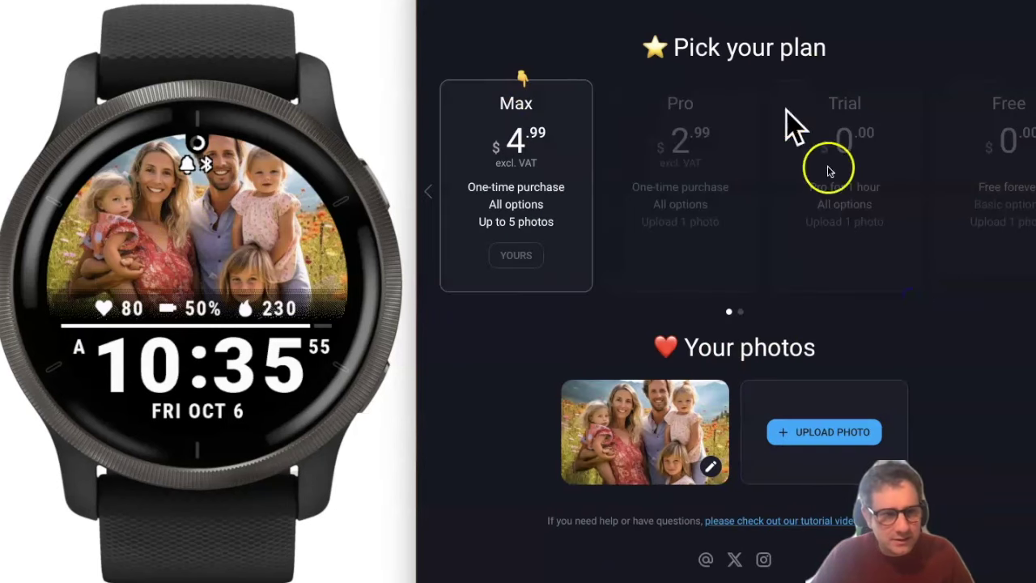
Start a new photo upload and submit wood.png.
scroll(745, 260, "down", 1)
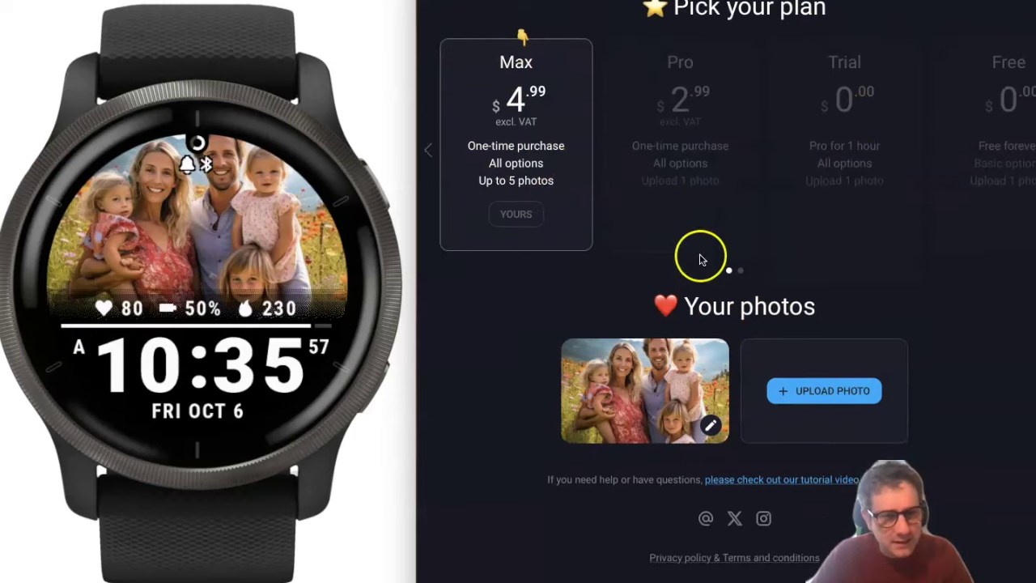
left_click(843, 398)
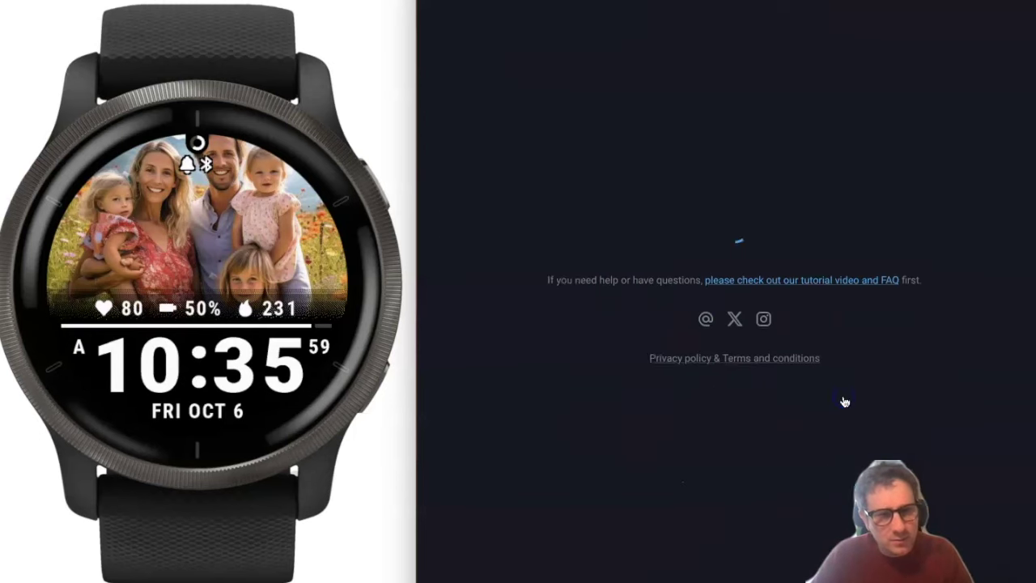
left_click(731, 229)
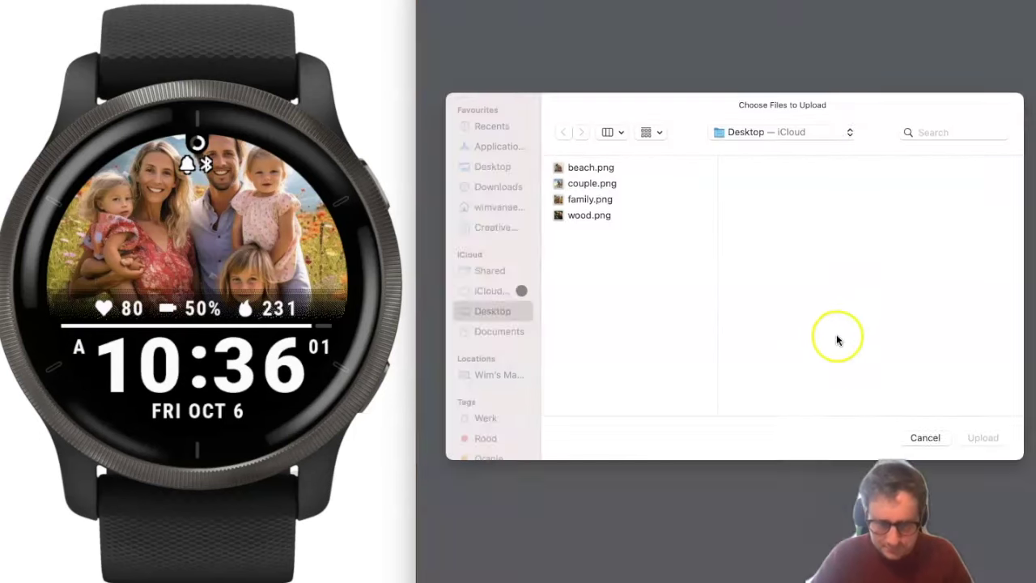
left_click(585, 218)
left_click(995, 443)
Frame the two children in the crop, confirm it, and close the syncing instructions.
left_click_drag(771, 250, 770, 201)
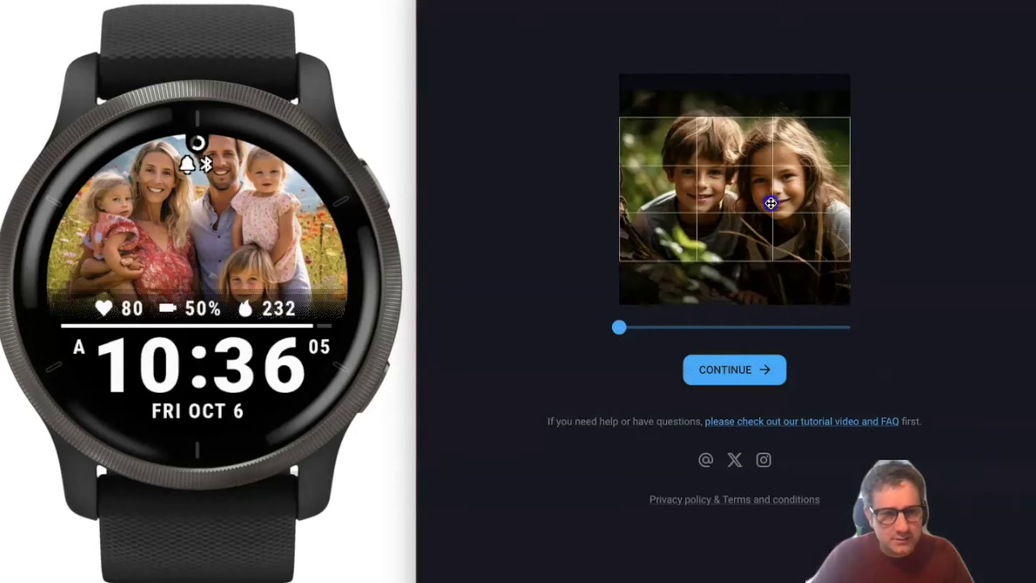
left_click(752, 366)
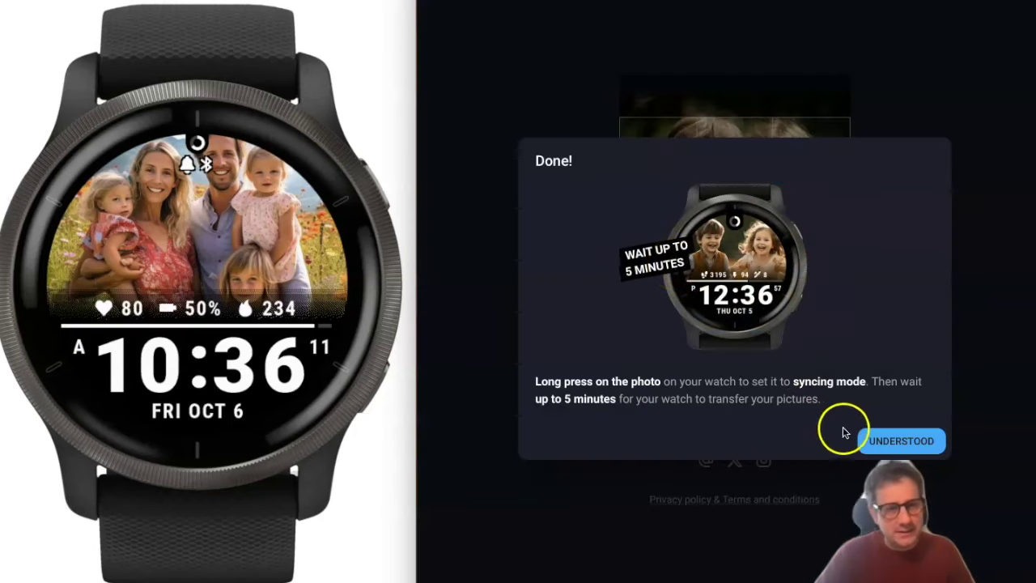
left_click(906, 444)
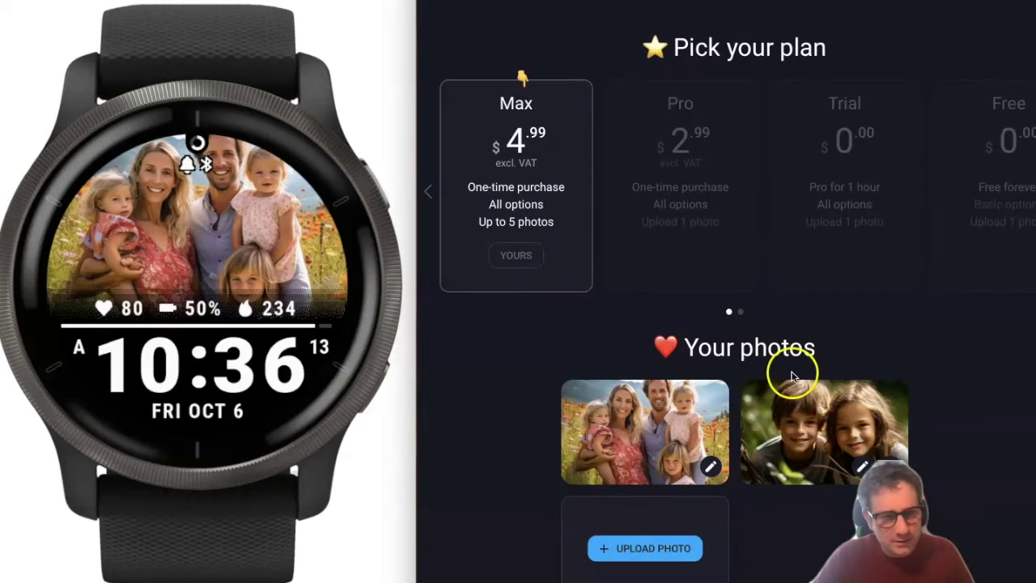
Preview the Desktop photos and upload couple.png as a new photo.
scroll(712, 405, "down", 3)
left_click(673, 397)
left_click(735, 231)
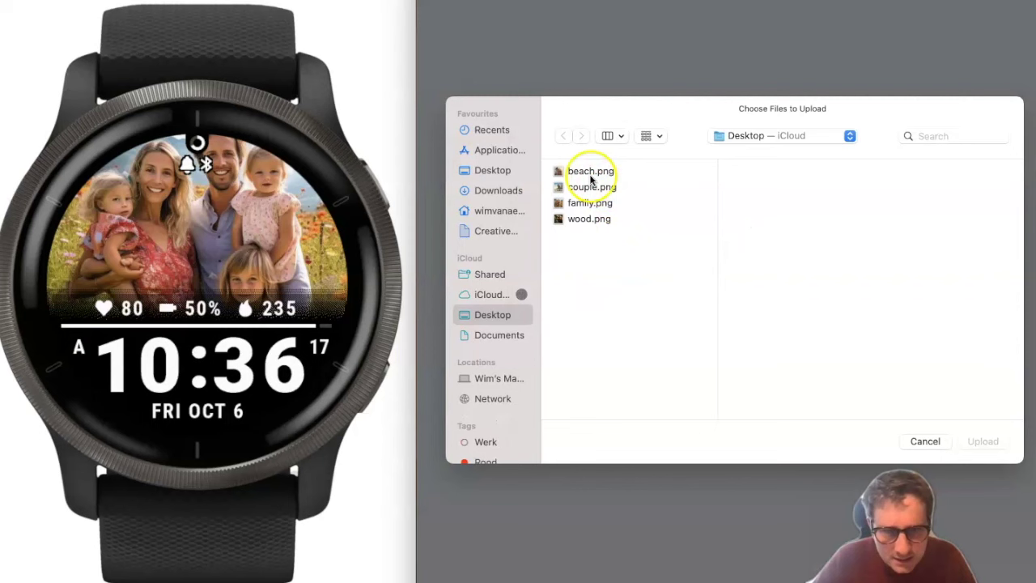
left_click(589, 172)
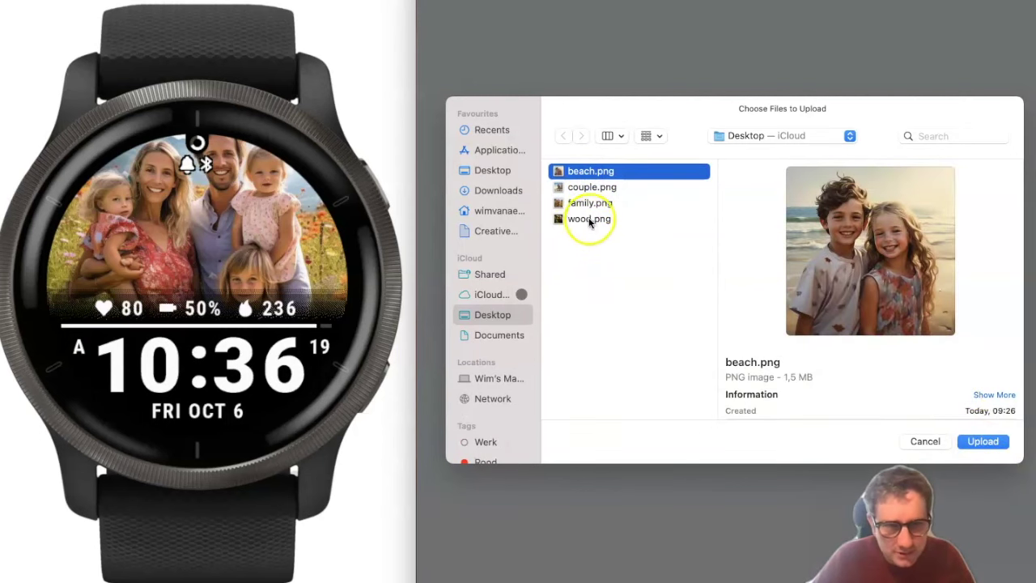
left_click(588, 218)
left_click(589, 203)
left_click(589, 186)
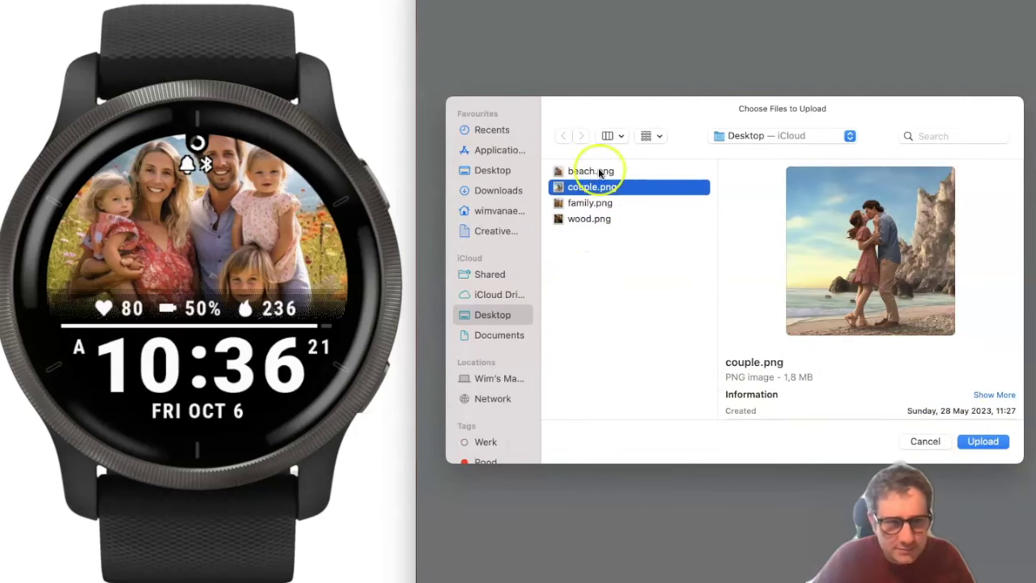
left_click(987, 441)
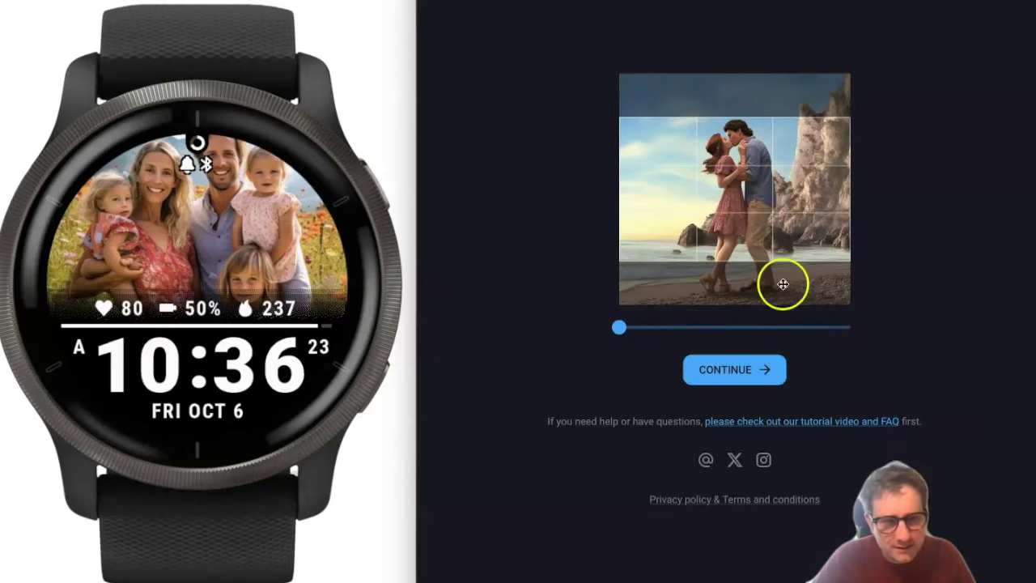
Zoom in and centre the kissing couple in the crop, confirm, and close the instructions.
scroll(749, 181, "up", 2)
left_click_drag(750, 173, 746, 210)
scroll(748, 211, "up", 1)
scroll(757, 201, "up", 1)
scroll(757, 201, "up", 2)
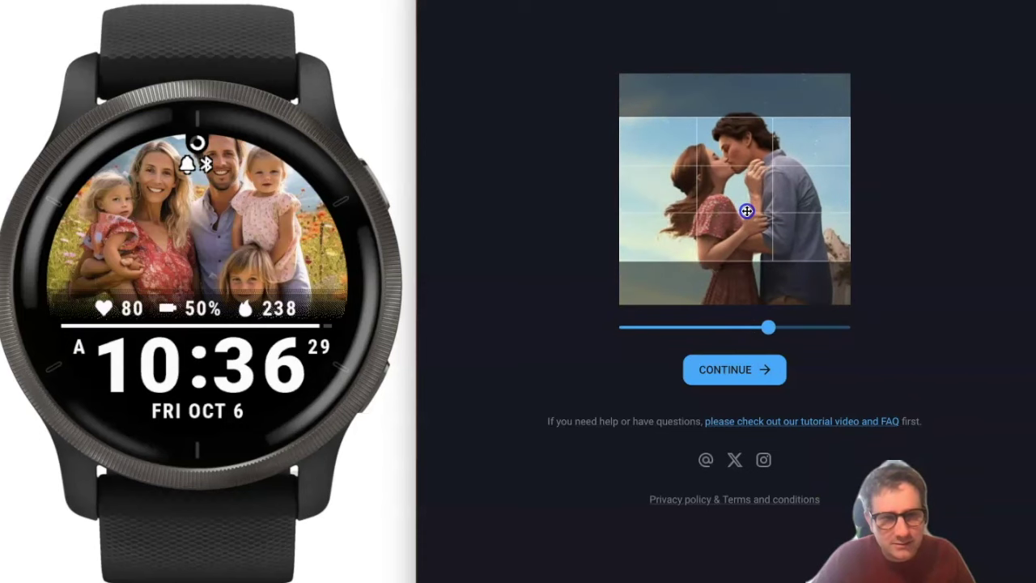
left_click(765, 369)
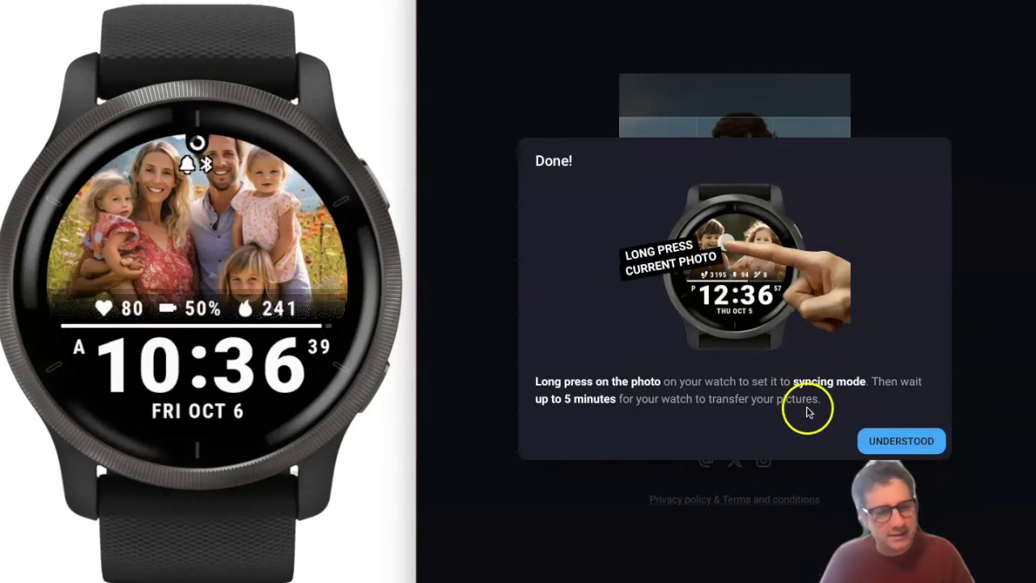
left_click(890, 439)
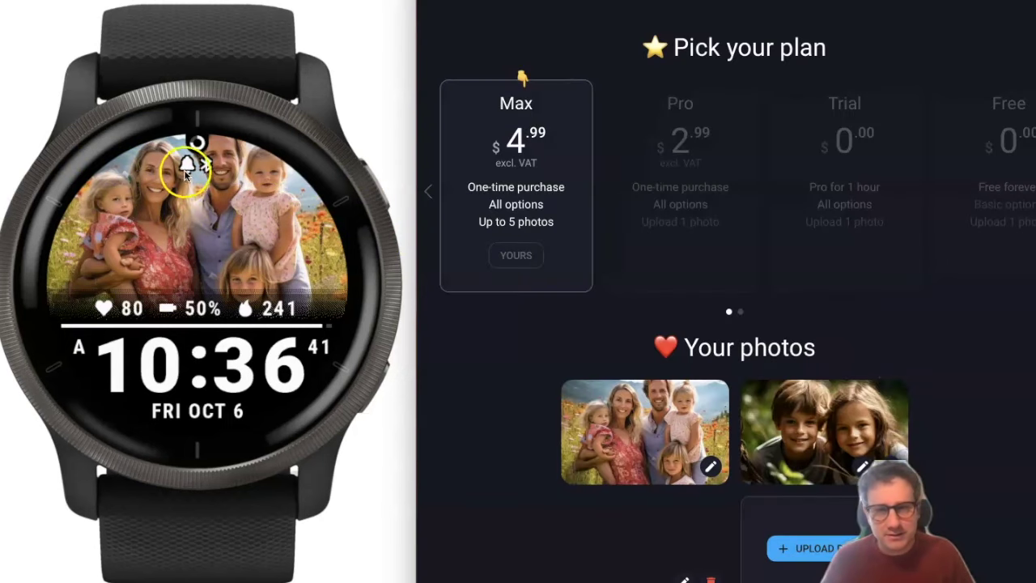
mouse_move(208, 221)
left_mouse_down()
mouse_move(197, 160)
mouse_move(197, 205)
left_mouse_up()
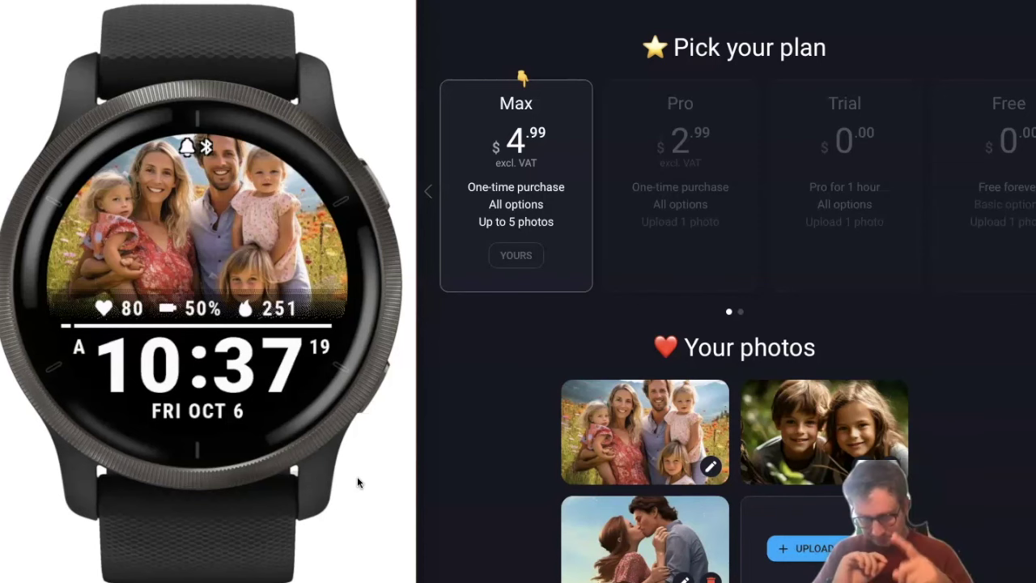
Tap the watch photo to switch to the children photo, then the couple photo.
left_click(282, 377)
left_click(143, 93)
left_click(180, 132)
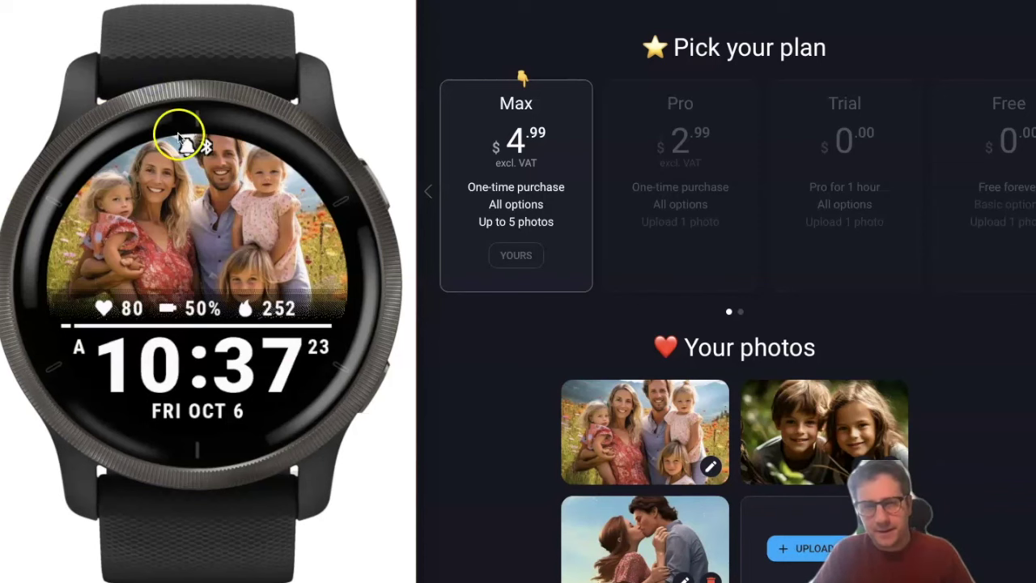
left_click(192, 212)
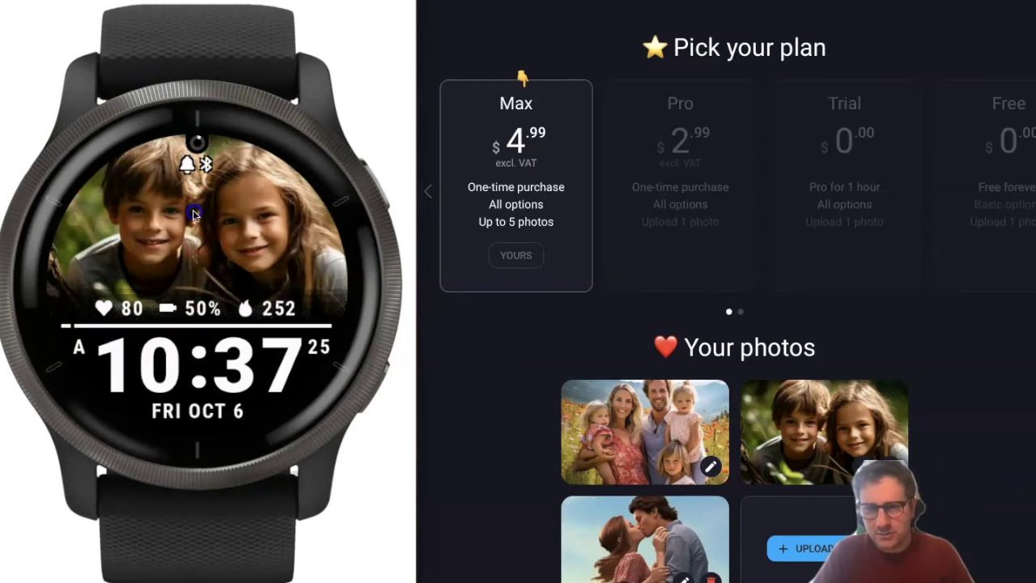
left_click(228, 230)
left_click(195, 224)
left_click(230, 223)
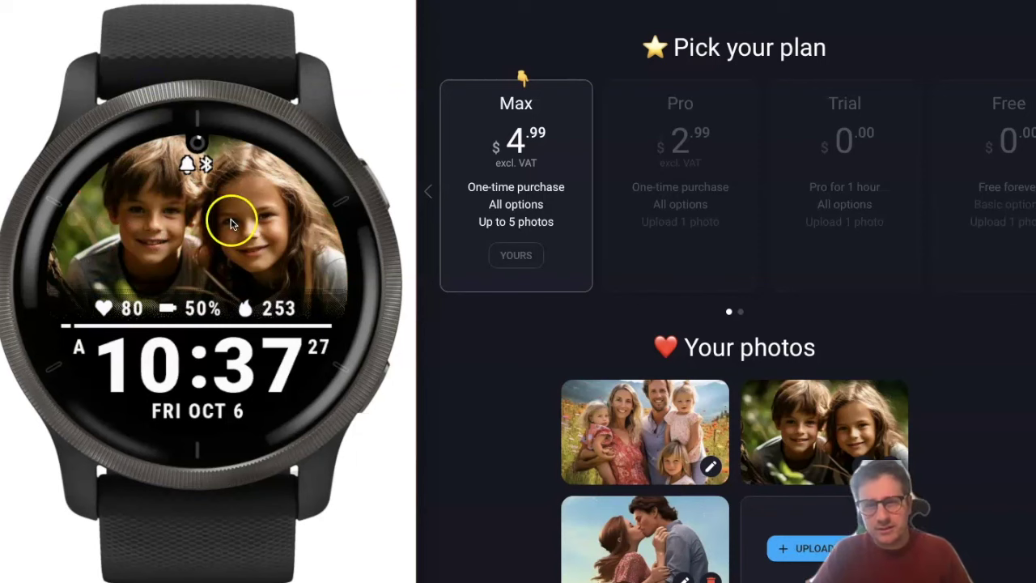
Keep tapping the watch photo until it cycles back to the family picture.
left_click(303, 197)
left_click(287, 224)
left_click(283, 234)
left_click(203, 121)
left_click(198, 173)
left_click(208, 121)
left_click(206, 146)
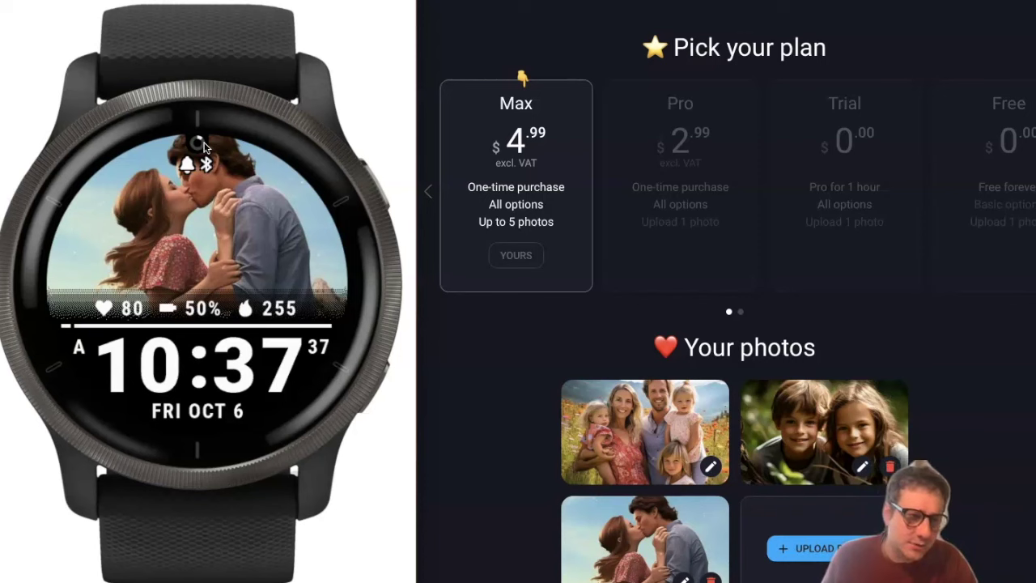
left_click(237, 208)
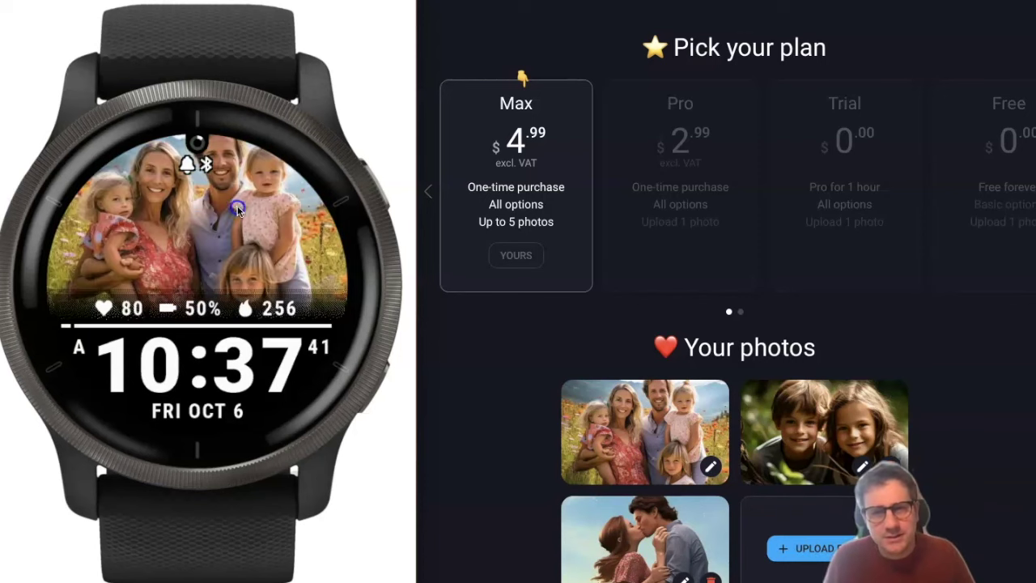